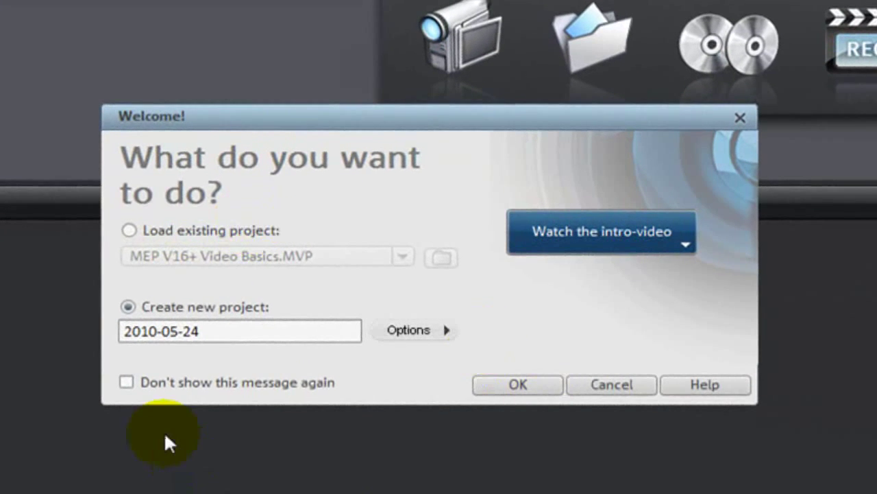
Dismiss the welcome dialog without creating a project and switch to the Edit workspace in timeline mode
left_click(128, 384)
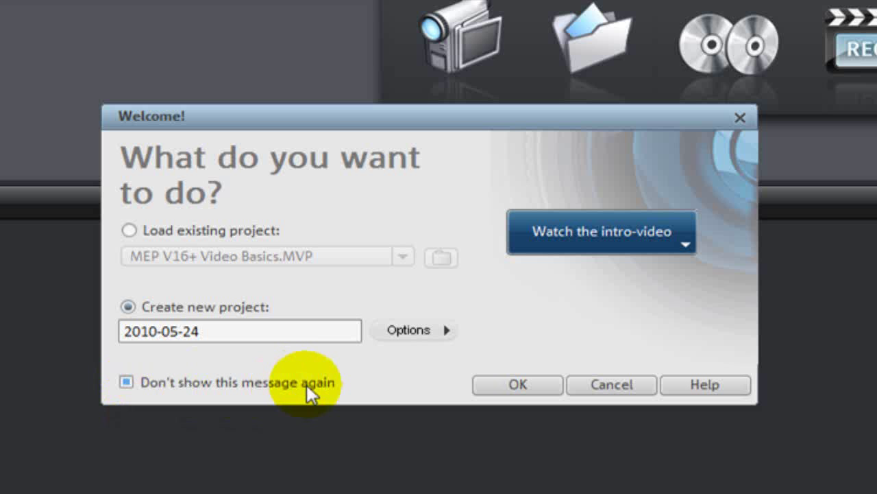
left_click(253, 393)
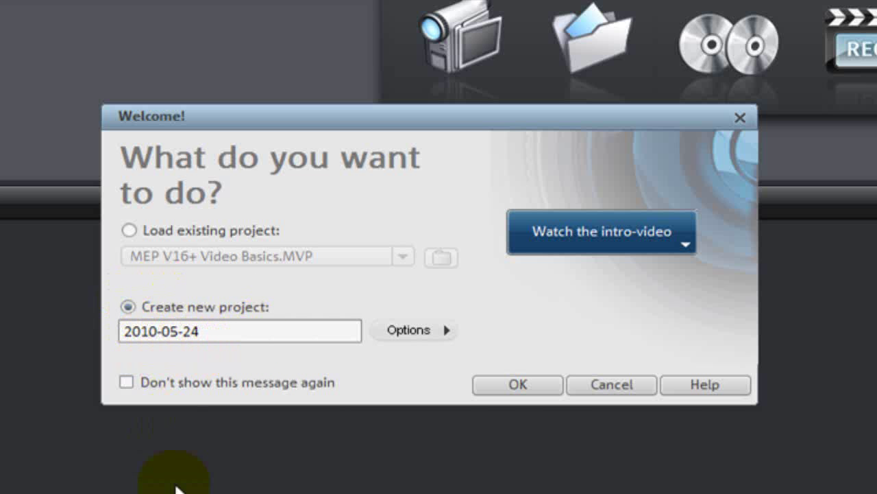
left_click(641, 382)
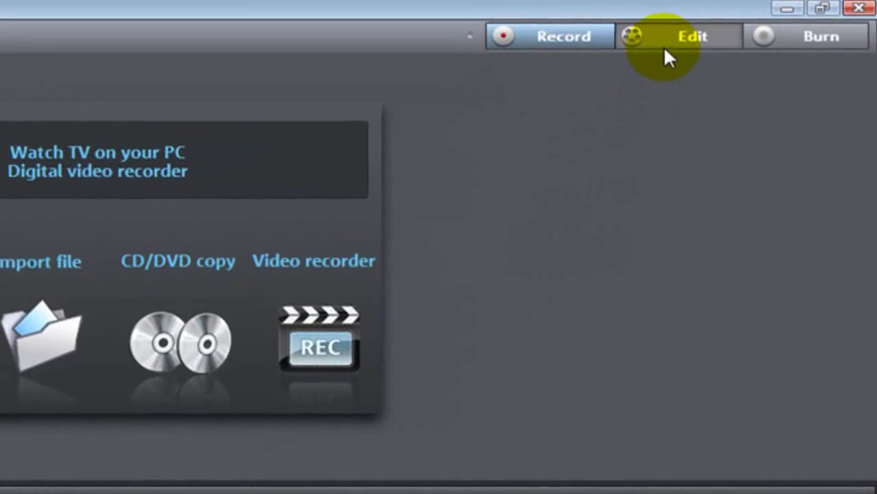
left_click(660, 40)
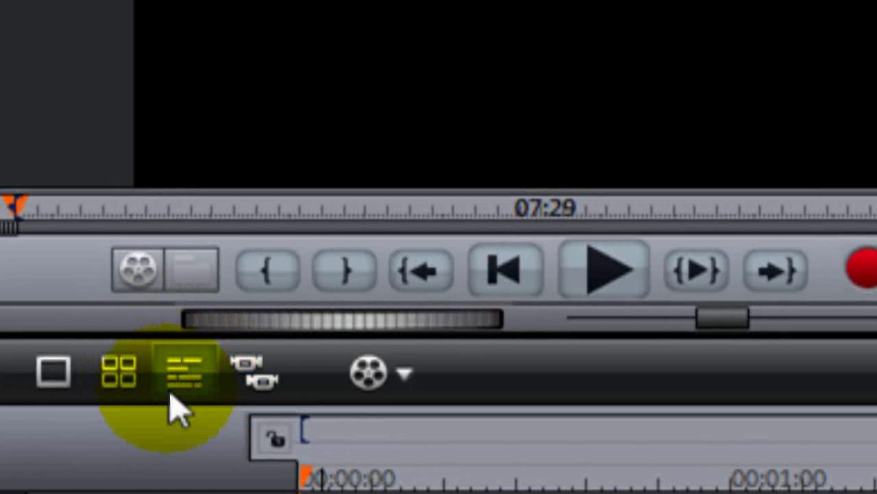
left_click(185, 370)
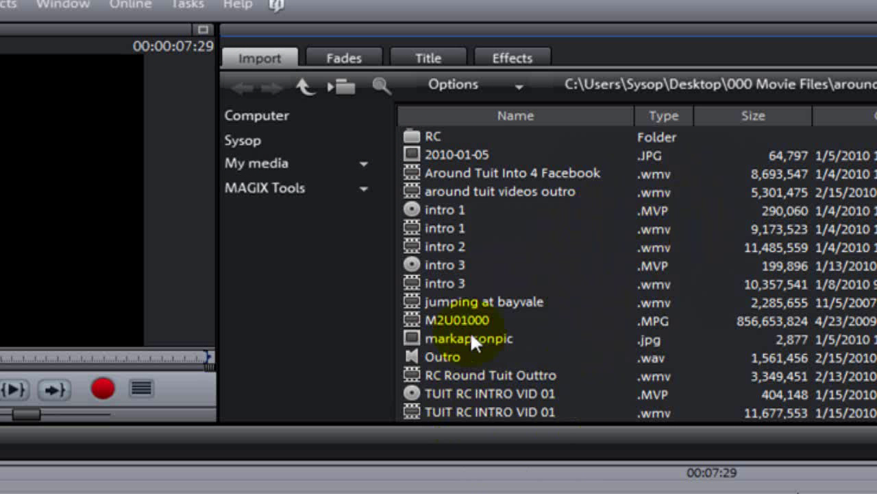
Place the intro 3.wmv video at the start of track 1 and adjust the movie settings to match the file
left_click(451, 283)
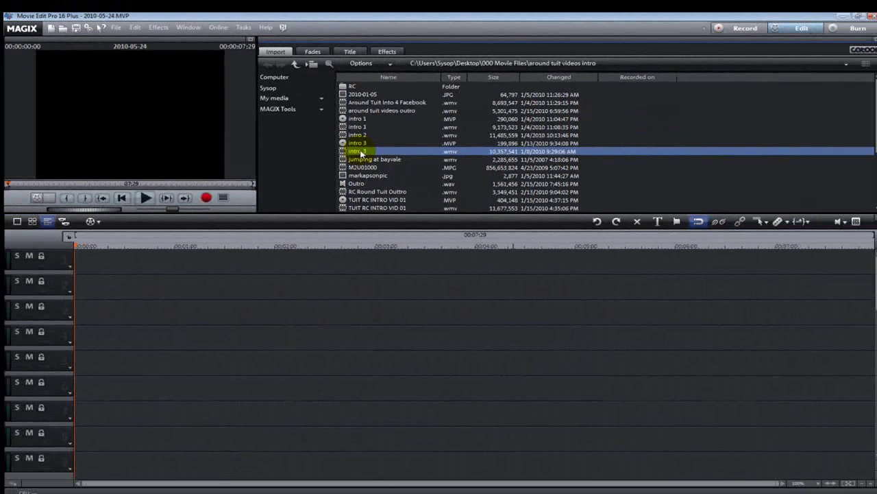
left_click_drag(320, 290, 112, 273)
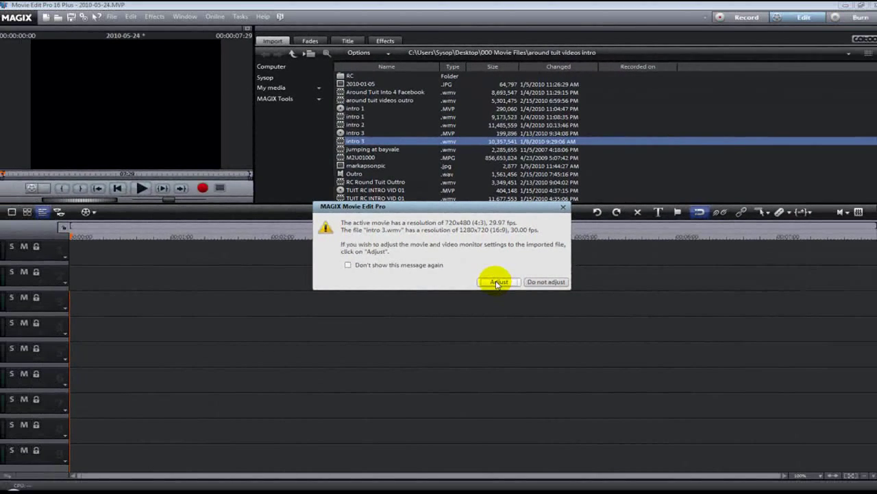
left_click(499, 282)
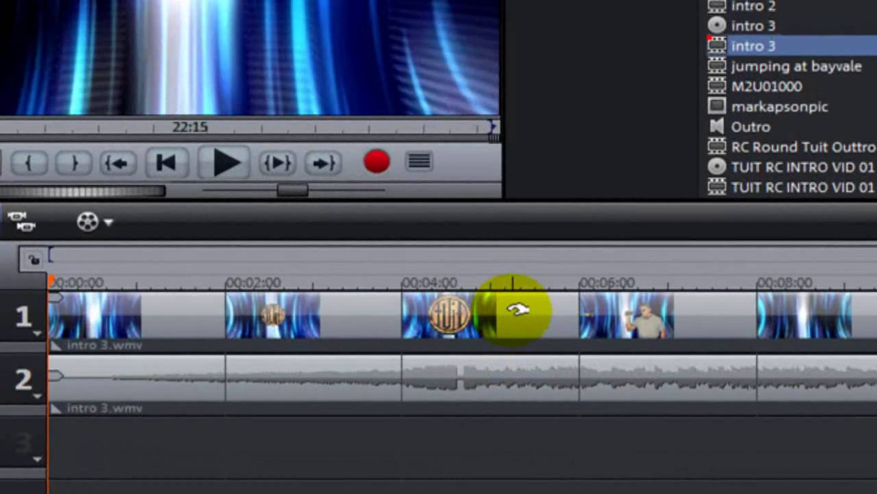
Move the intro 3.wmv clip along the timeline to leave a gap of nearly 5 seconds at the start
left_click(259, 247)
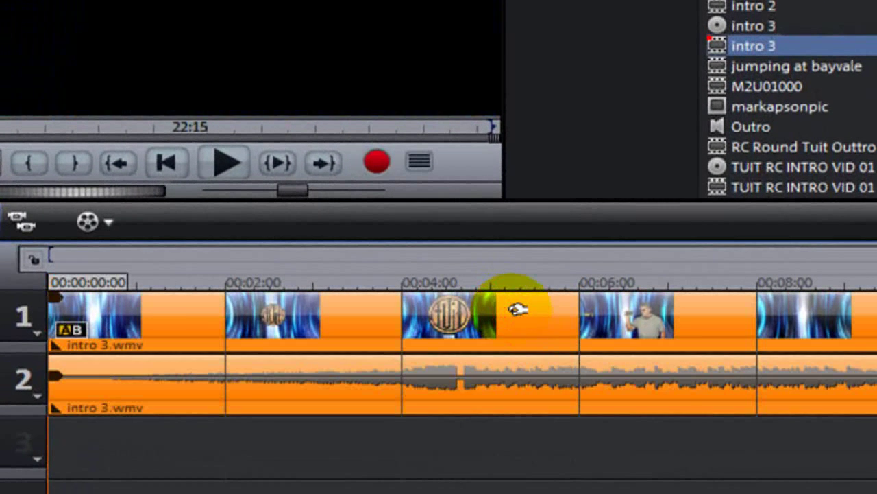
left_click_drag(518, 309, 874, 309)
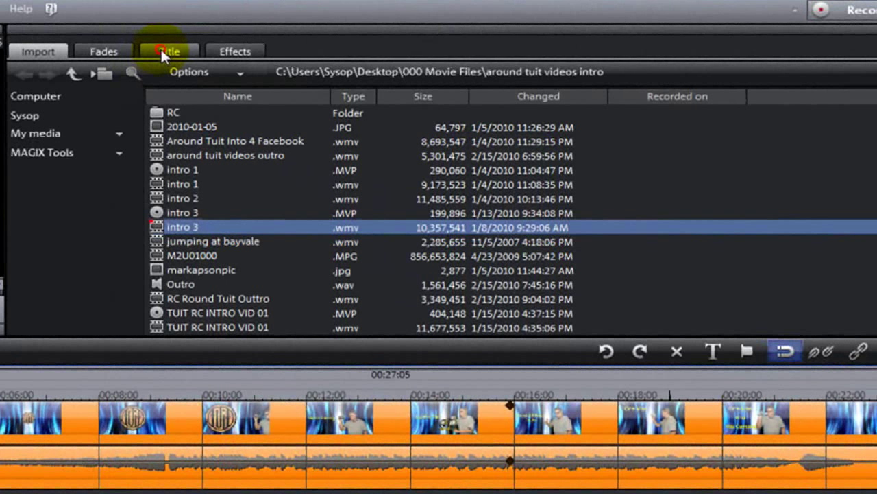
Look through the title template categories, including Standard, Movement, Rotation and the 3D subcategories
left_click(235, 45)
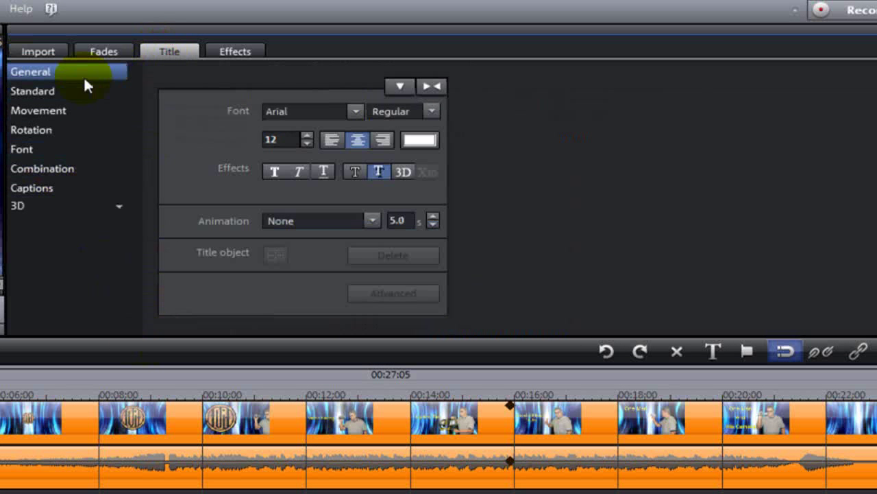
left_click(52, 92)
left_click(63, 111)
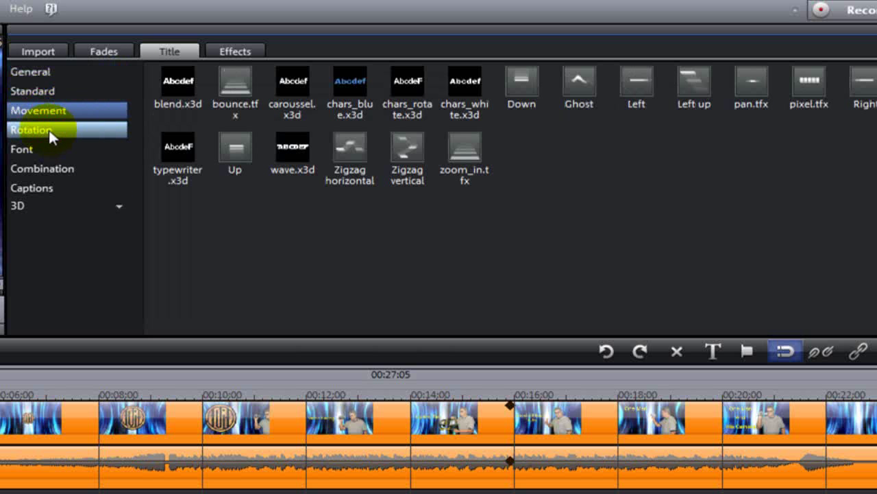
left_click(49, 130)
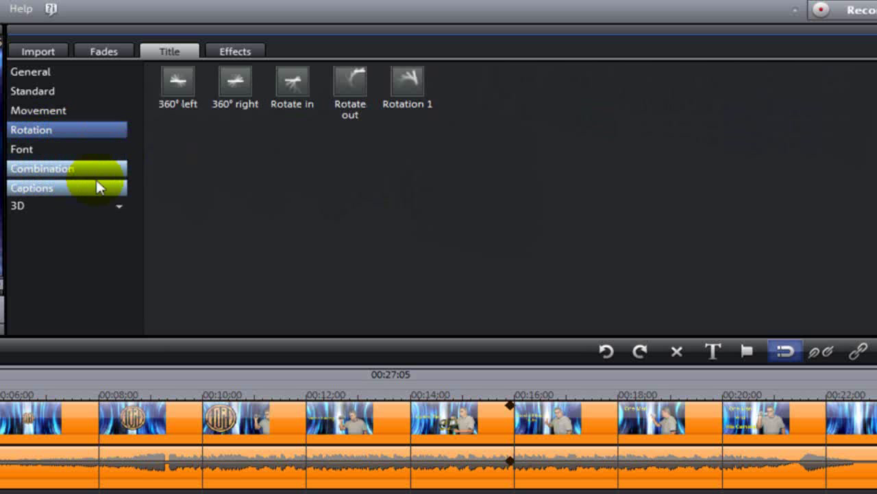
left_click(30, 208)
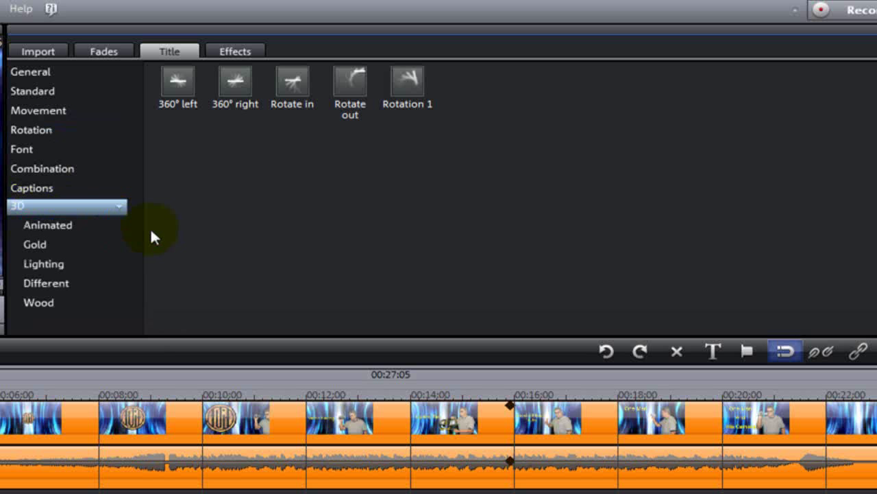
left_click(98, 203)
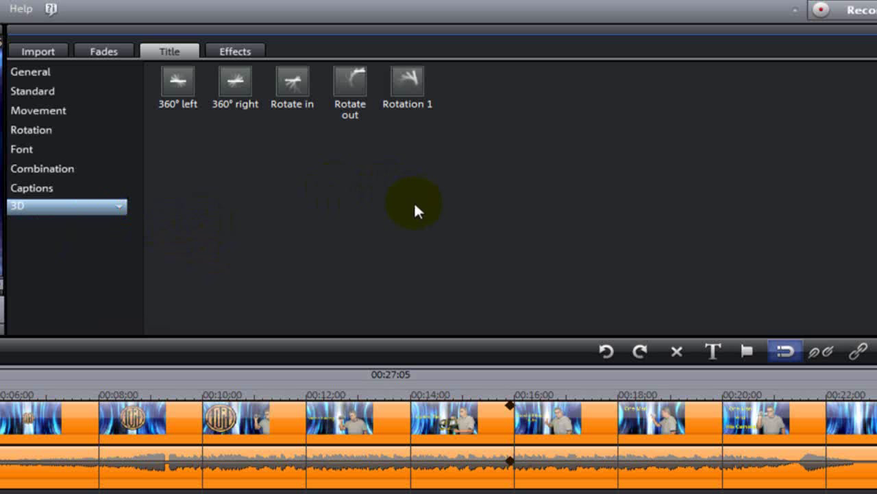
Add the Standard title template to the gap before the video clip on track 1
left_click(38, 90)
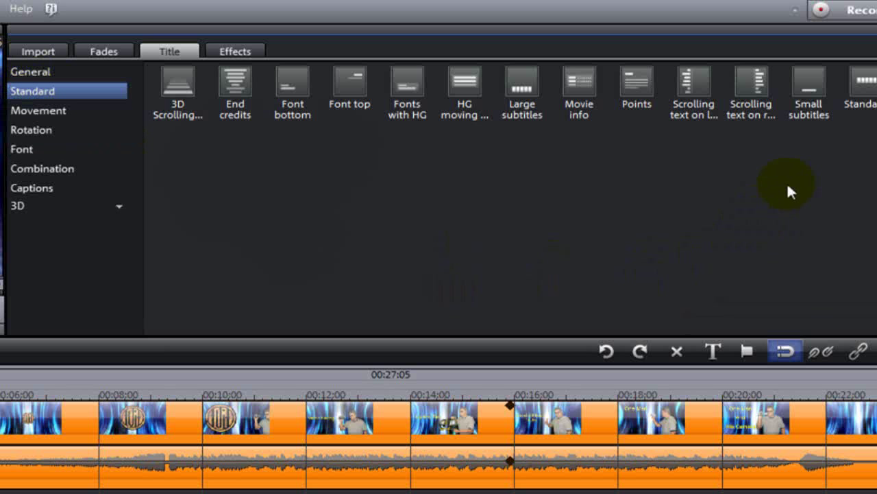
left_click(865, 79)
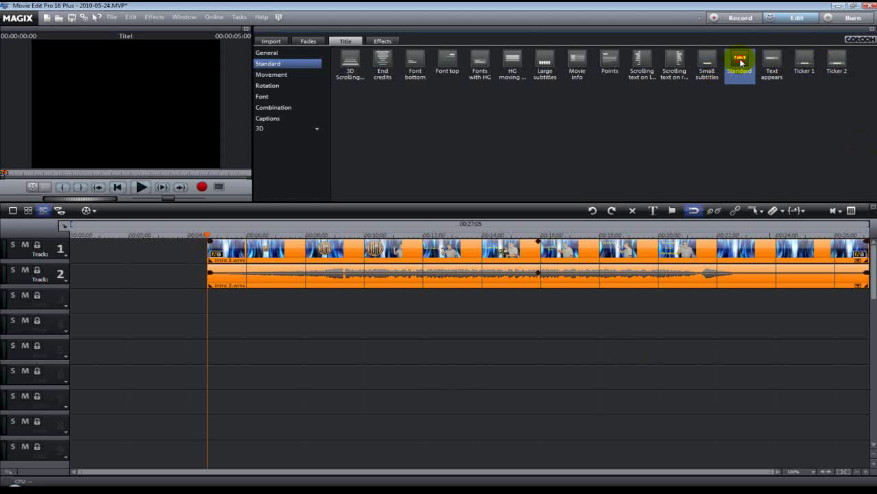
left_click_drag(731, 233, 99, 248)
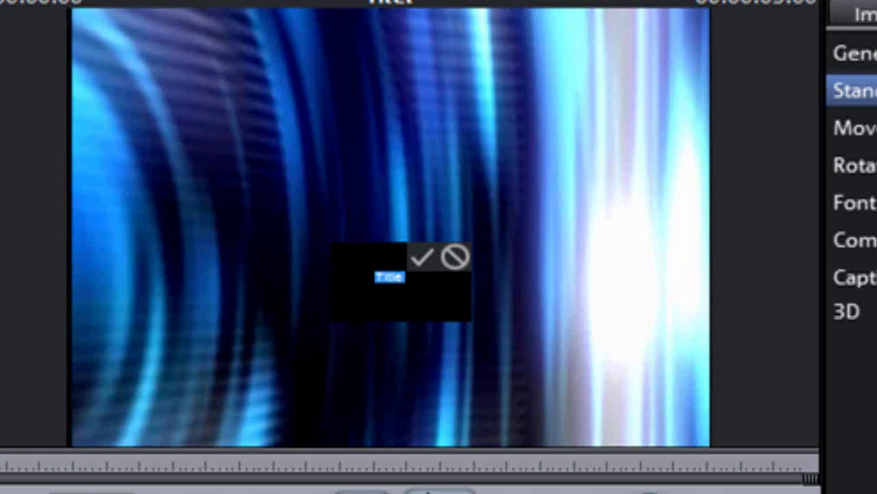
Replace the placeholder title text with VIDEO INTRO and accept it
left_click(410, 325)
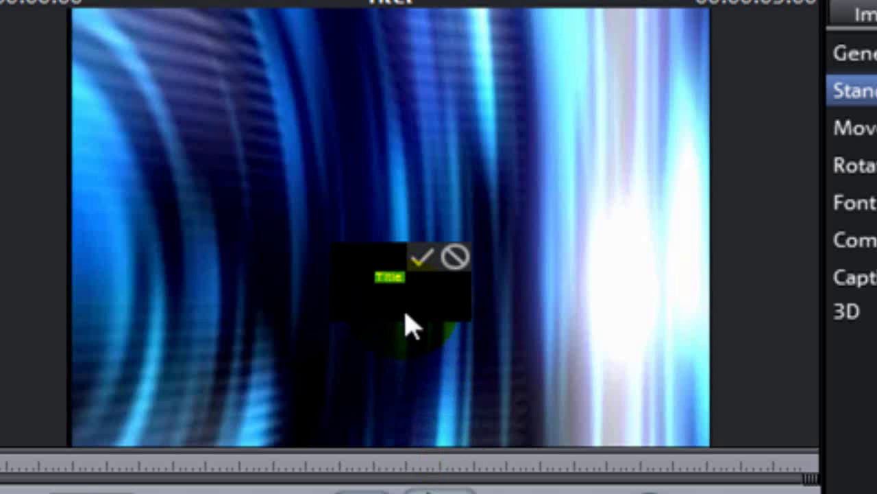
left_click(402, 183)
left_click(464, 331)
left_click(416, 313)
left_click(346, 284)
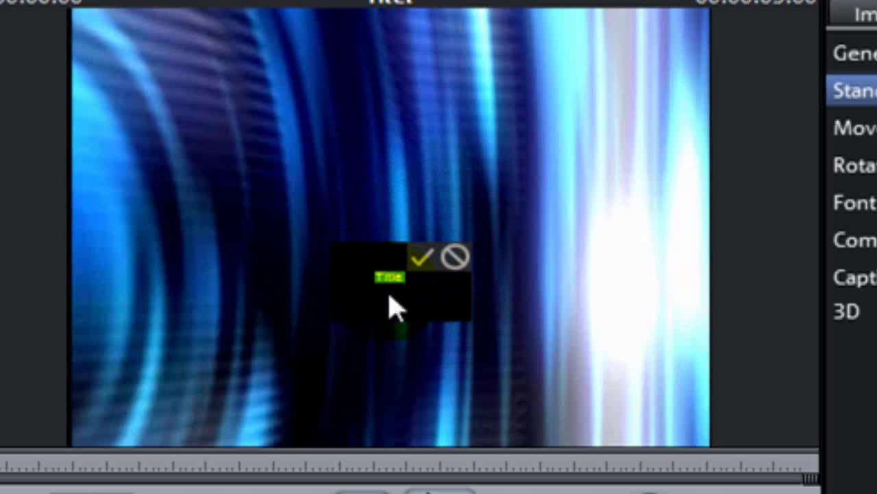
left_click(450, 320)
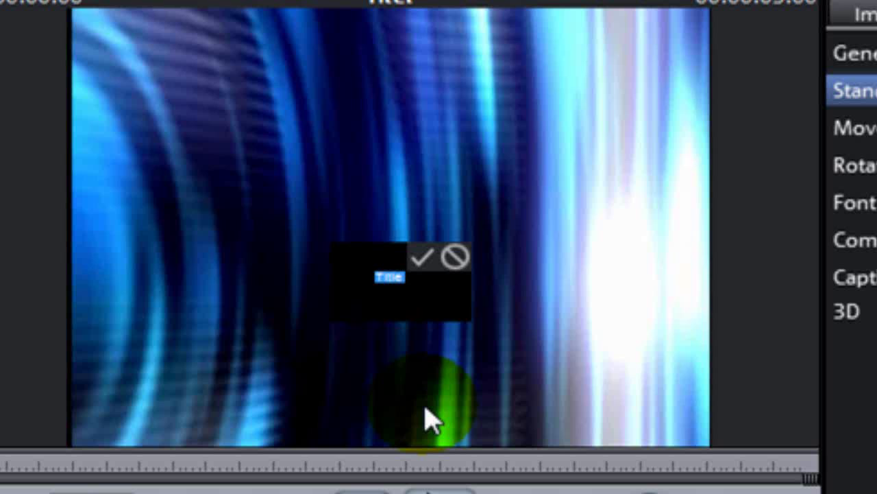
type("VI")
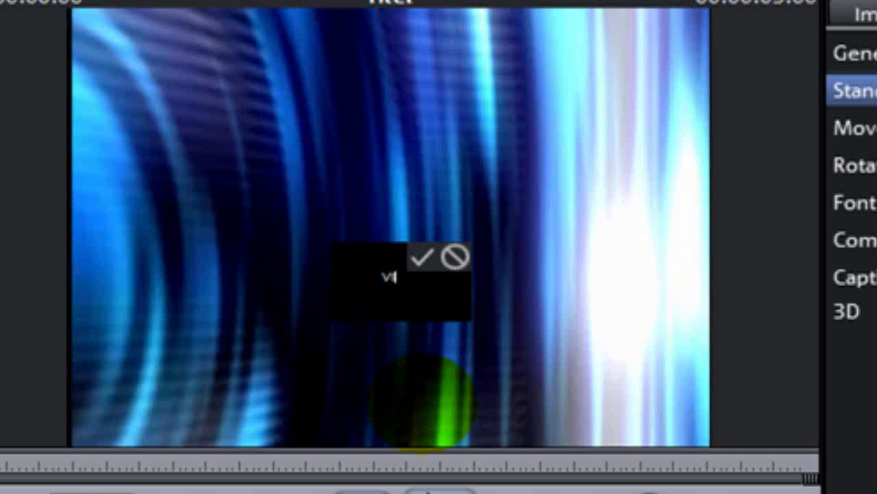
type("DEO INTRO")
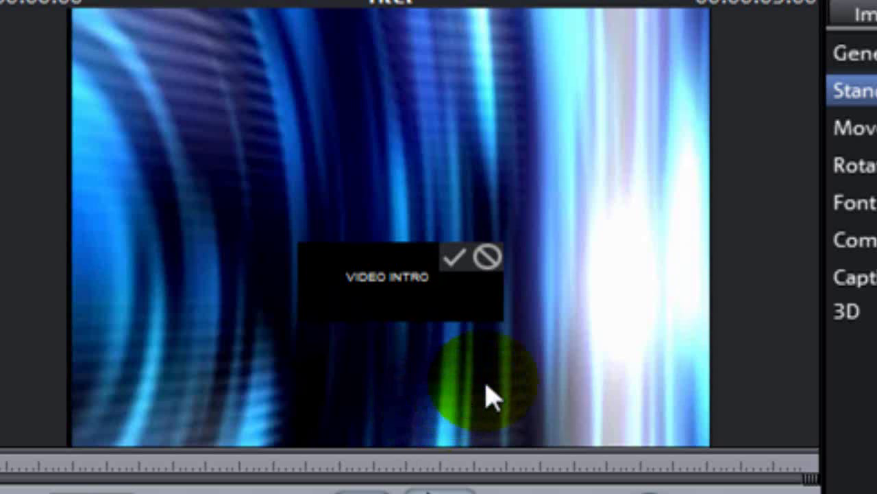
left_click(457, 265)
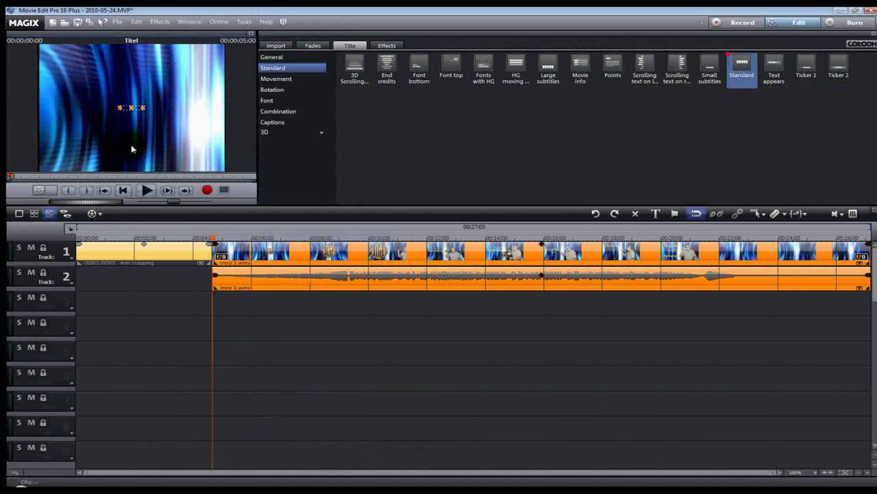
Enlarge the VIDEO INTRO title to about font size 34 and reposition it near the middle of the preview
left_click(154, 96)
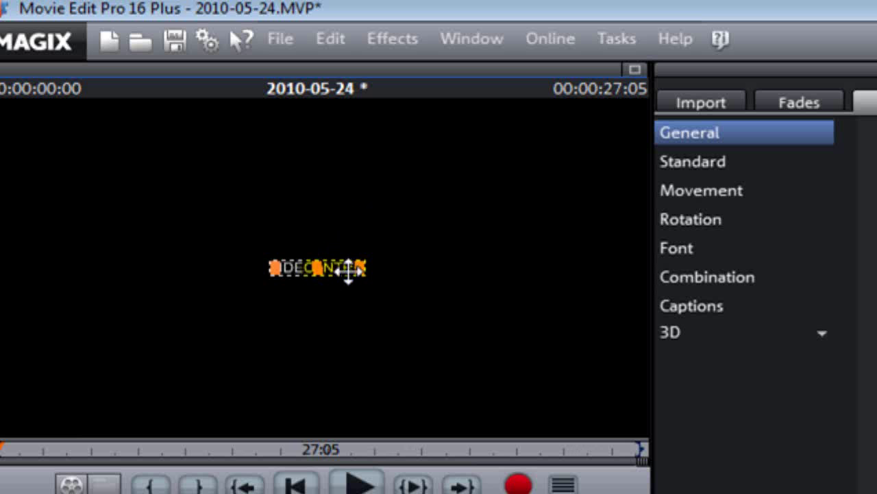
left_click_drag(363, 268, 549, 398)
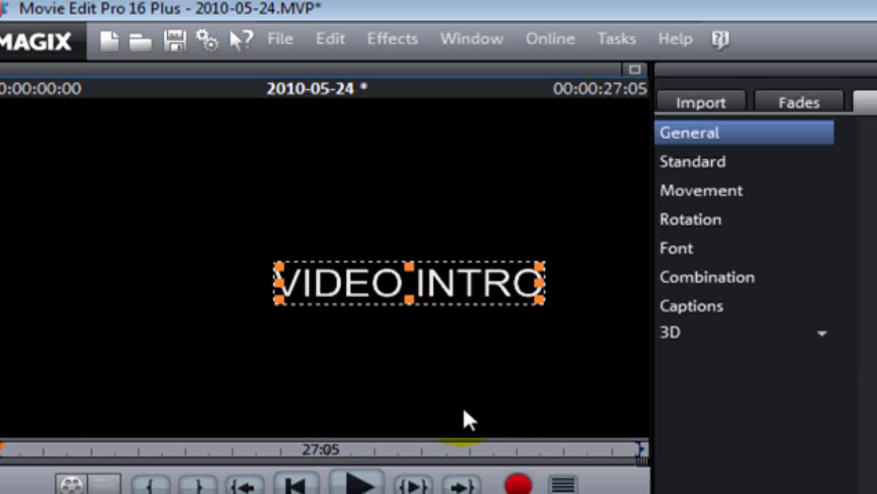
left_click_drag(411, 282, 331, 244)
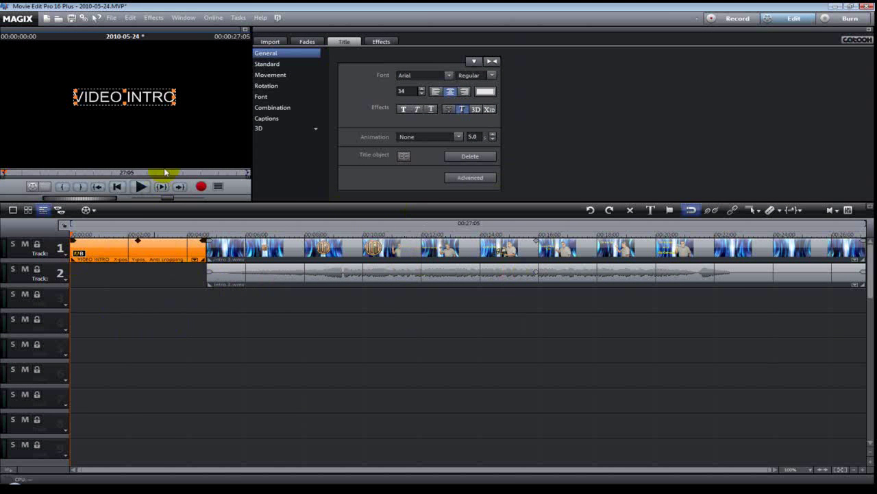
Change the font of the VIDEO INTRO title to Bandicoot in the general title settings
left_click(337, 41)
left_click(270, 55)
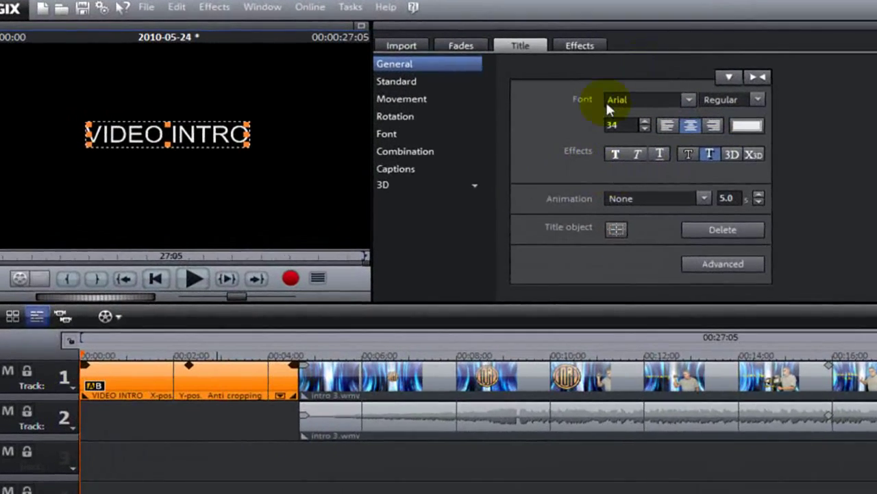
left_click(473, 61)
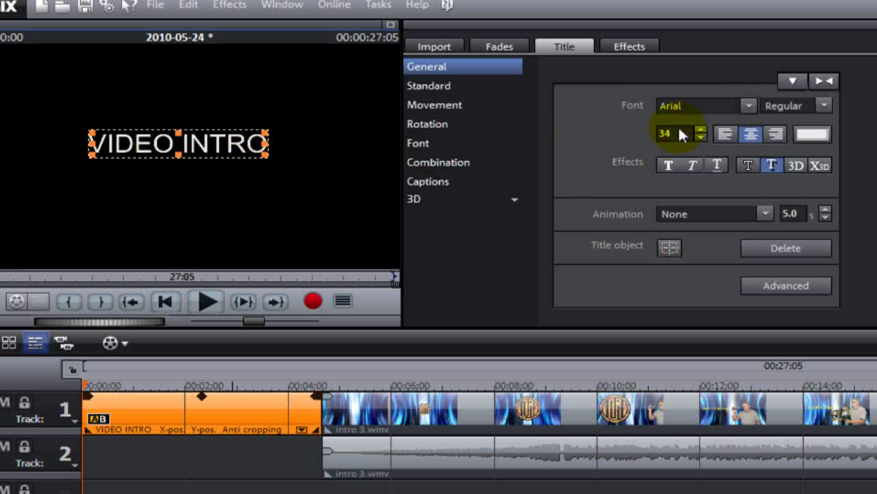
left_click(746, 107)
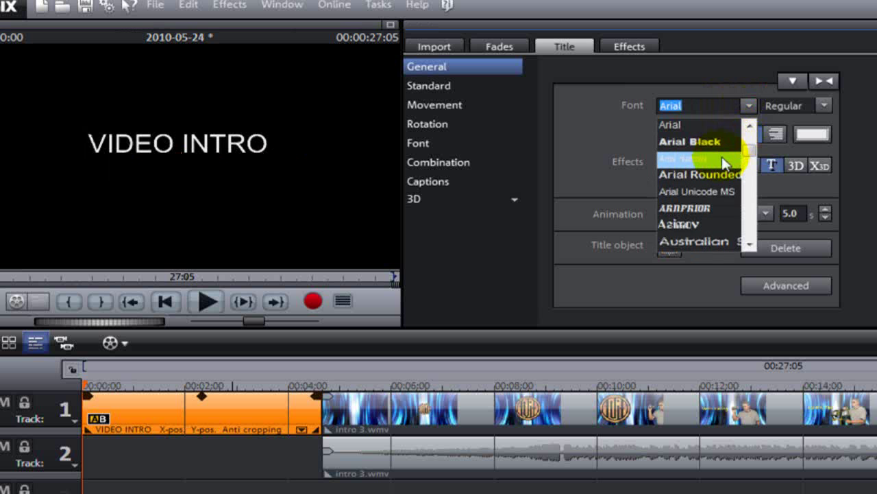
scroll(750, 220, "down", 3)
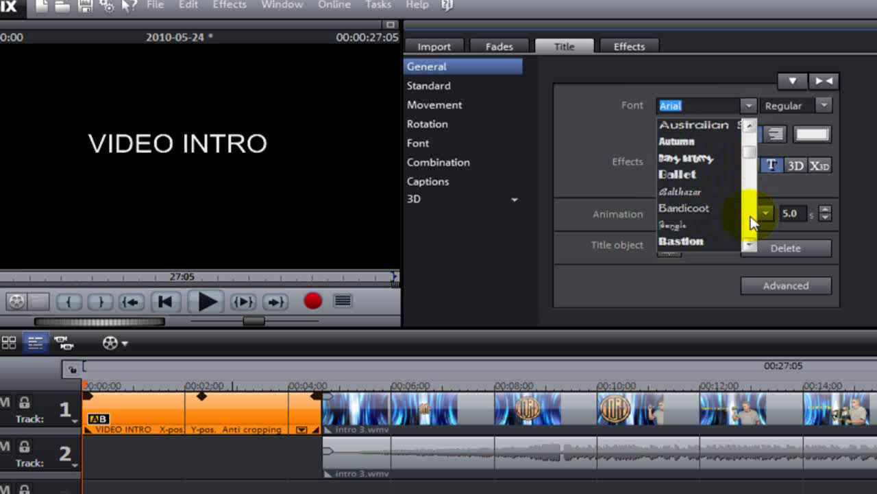
left_click(714, 210)
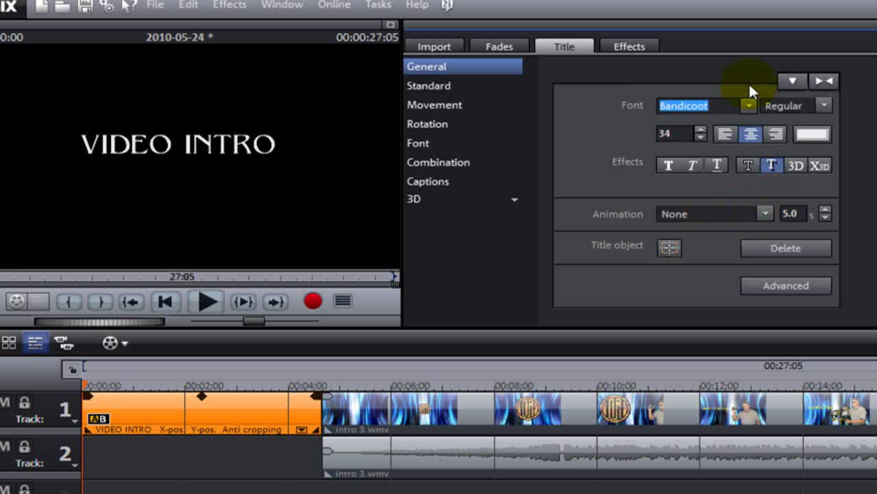
Change the font of the VIDEO INTRO title to Bobcat
left_click(749, 103)
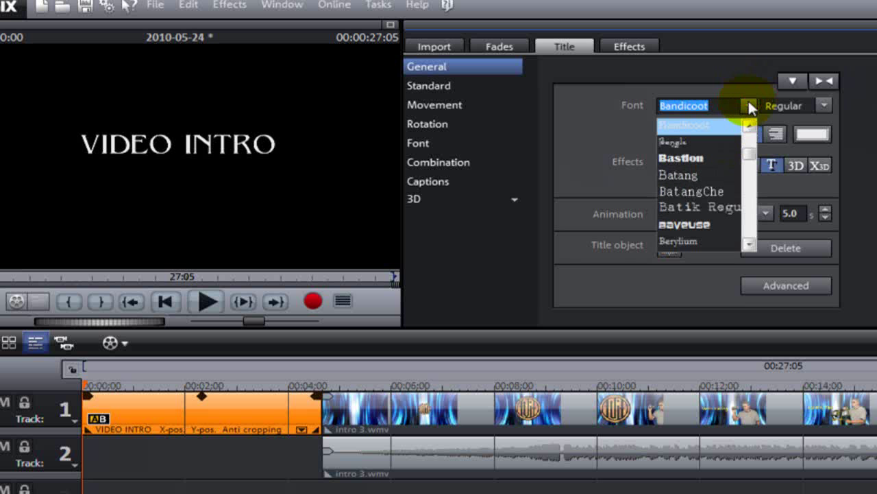
left_click(749, 244)
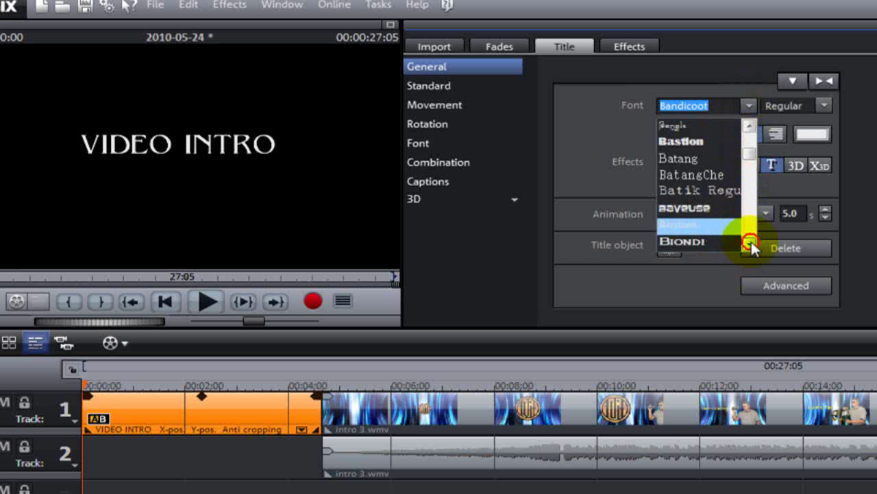
left_click(750, 243)
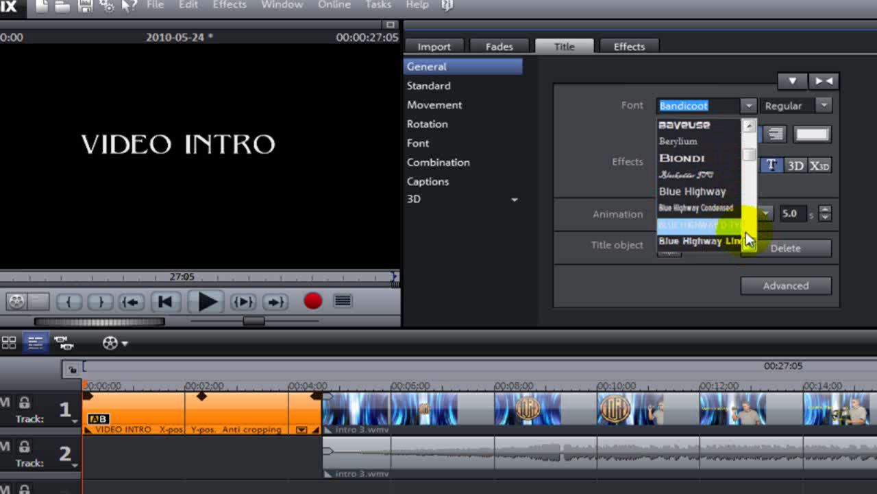
left_click(749, 243)
left_click(750, 243)
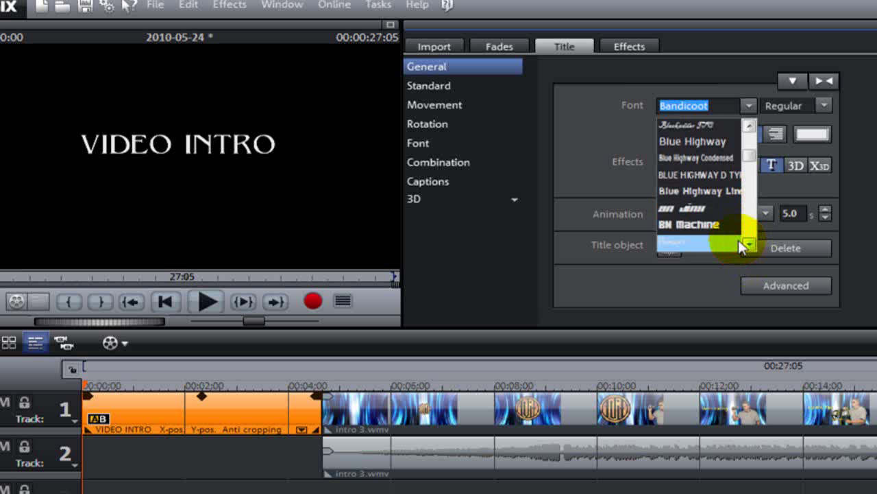
left_click(706, 244)
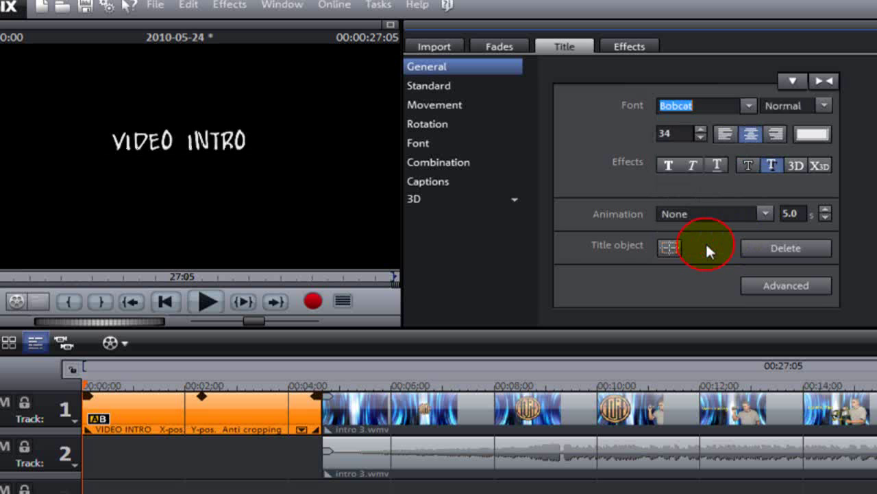
left_click(199, 387)
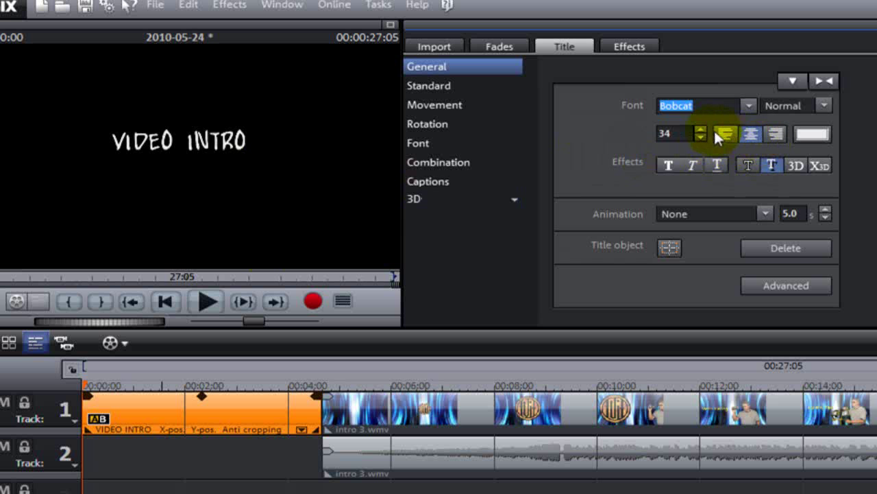
Set the text color of the VIDEO INTRO title to yellow from the basic colors
left_click(812, 135)
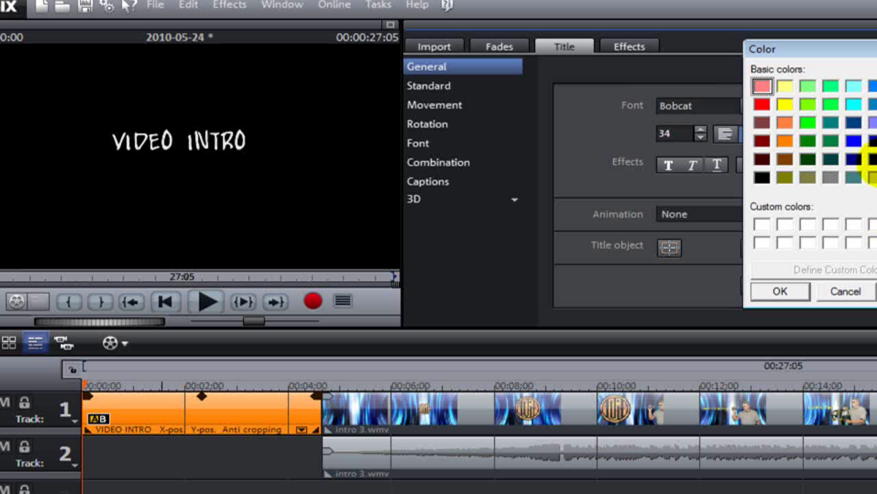
left_click(786, 104)
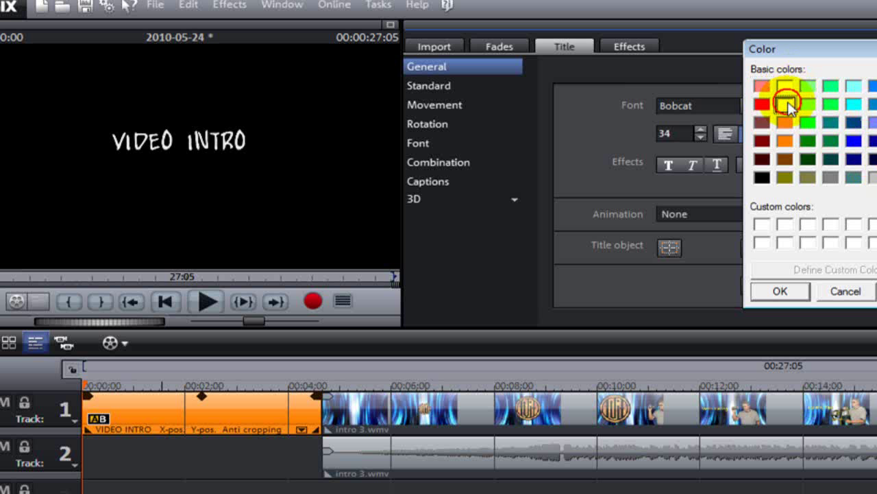
left_click(800, 292)
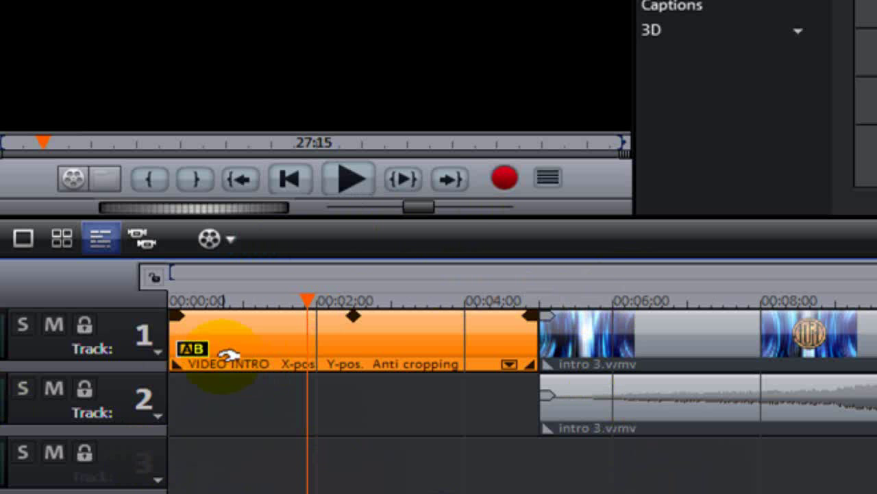
Add a fade-in and a fade-out of a little over one second each to the VIDEO INTRO title and return the playhead to the start
left_click_drag(172, 314, 268, 309)
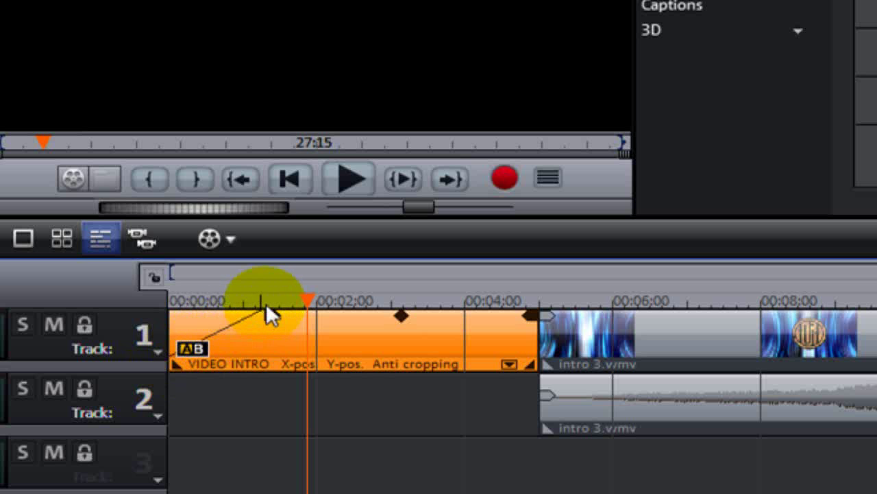
left_click_drag(532, 315, 447, 313)
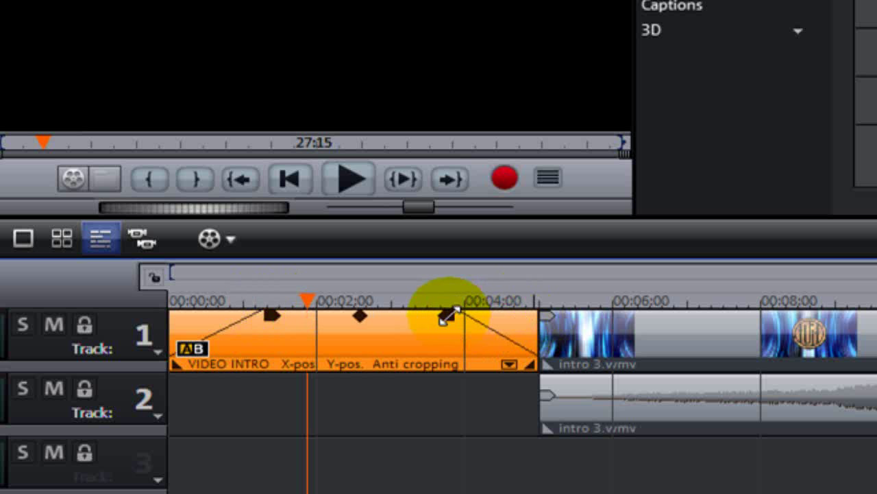
left_click_drag(308, 299, 146, 290)
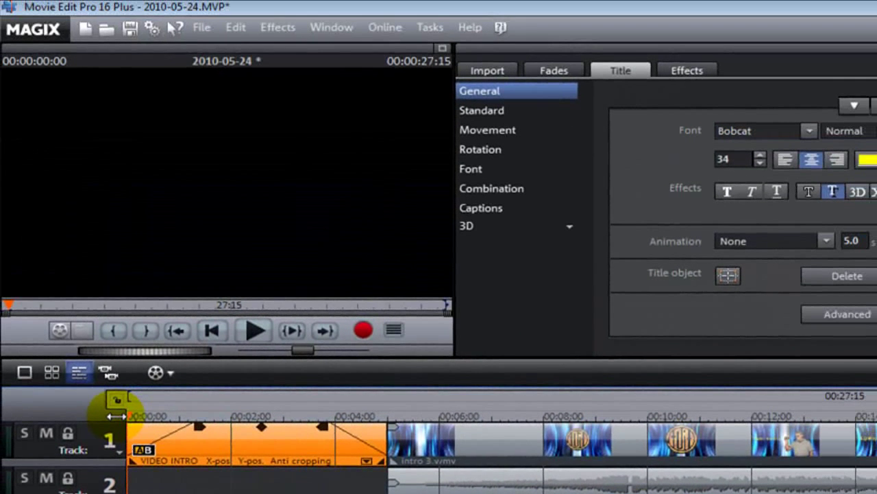
mouse_move(117, 416)
left_mouse_down()
mouse_move(396, 407)
mouse_move(127, 404)
left_mouse_up()
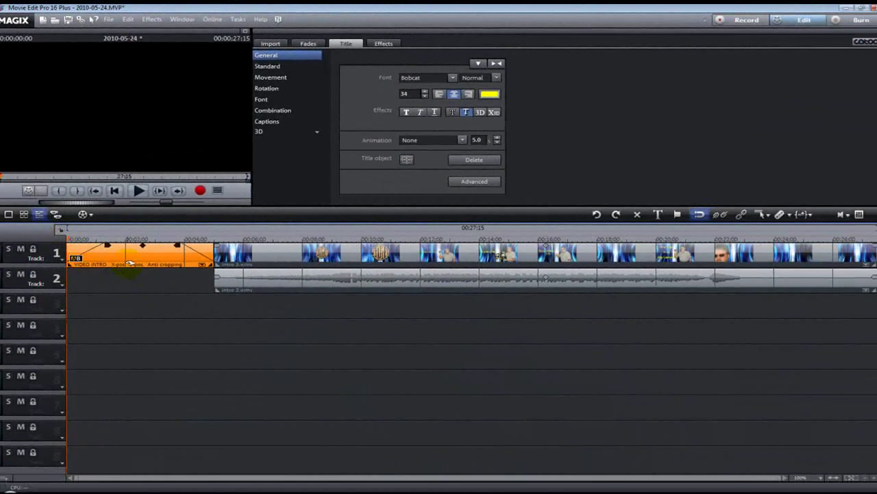
Lower the volume of the intro clip's audio on track 2 strongly and play a section from just before 00:12:00
left_click_drag(61, 234, 413, 238)
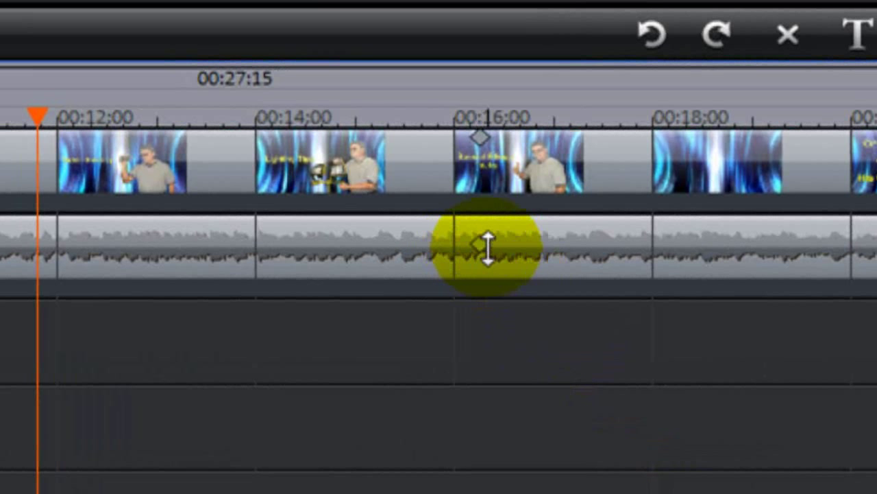
left_click(486, 247)
left_click_drag(480, 243, 485, 271)
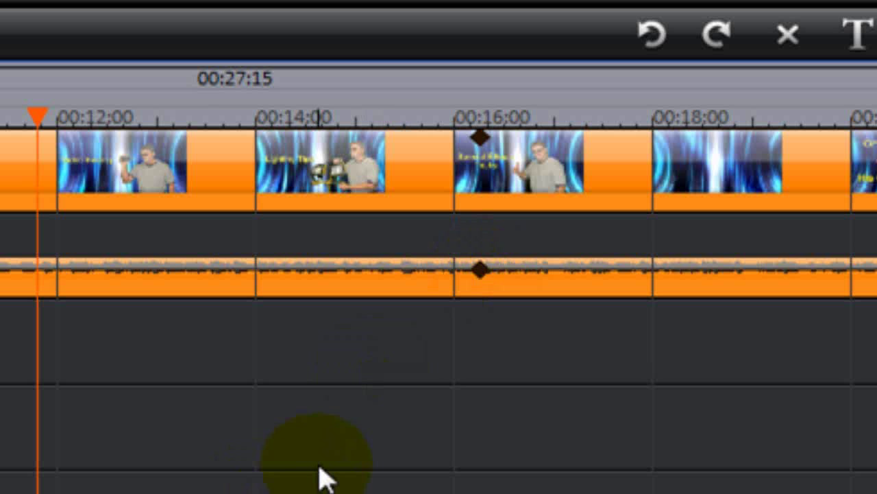
left_click_drag(35, 114, 2, 118)
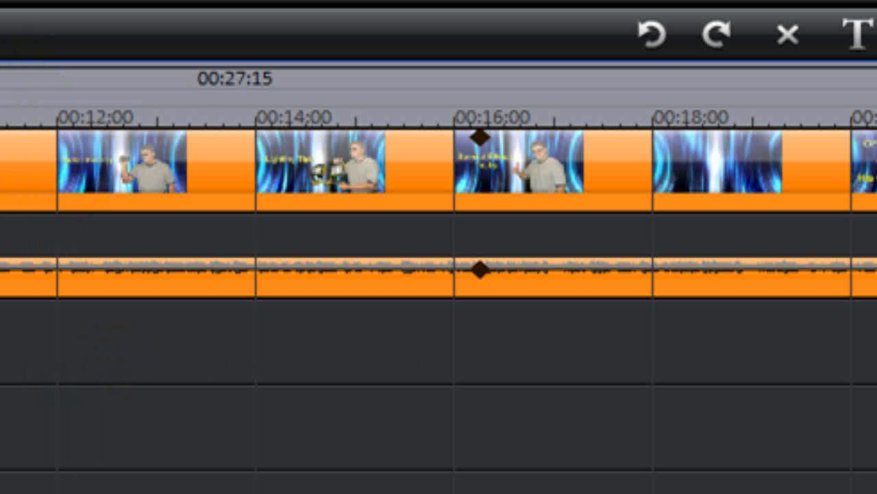
key("space")
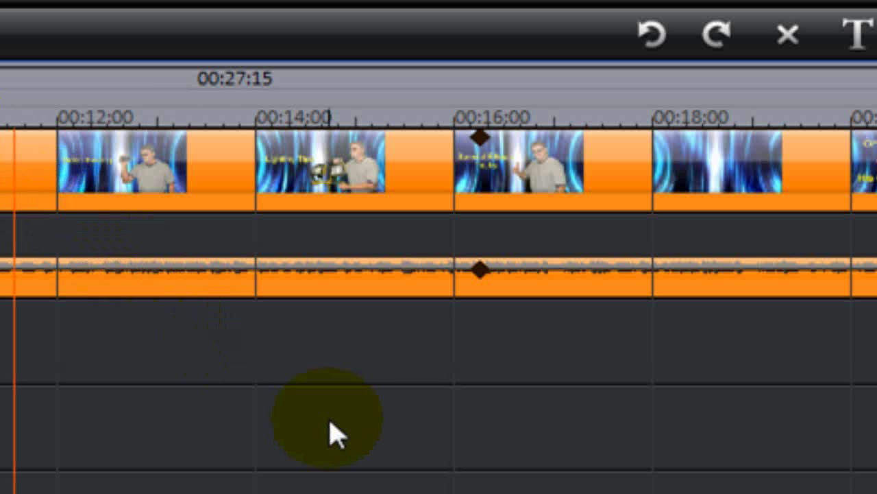
key("space")
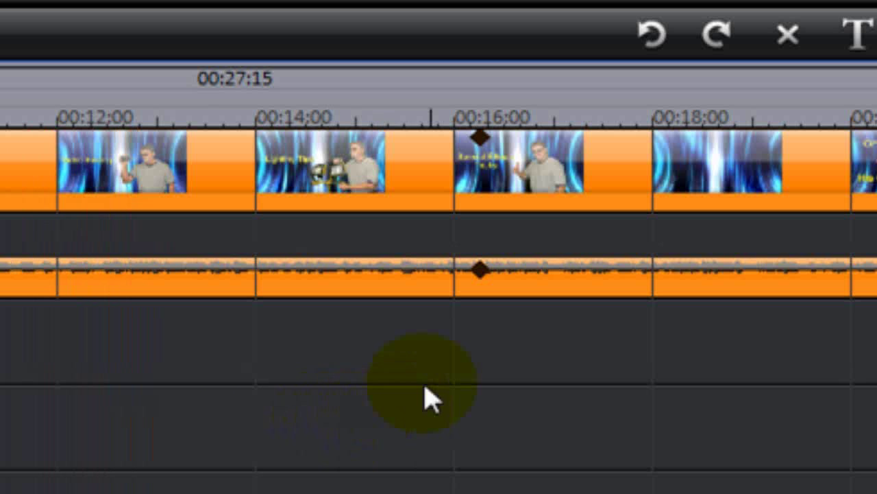
Raise the volume of the intro clip's audio on track 2 again, play a section, and reduce the volume slightly
left_click(473, 269)
left_click_drag(473, 269, 473, 243)
key("space")
key("space")
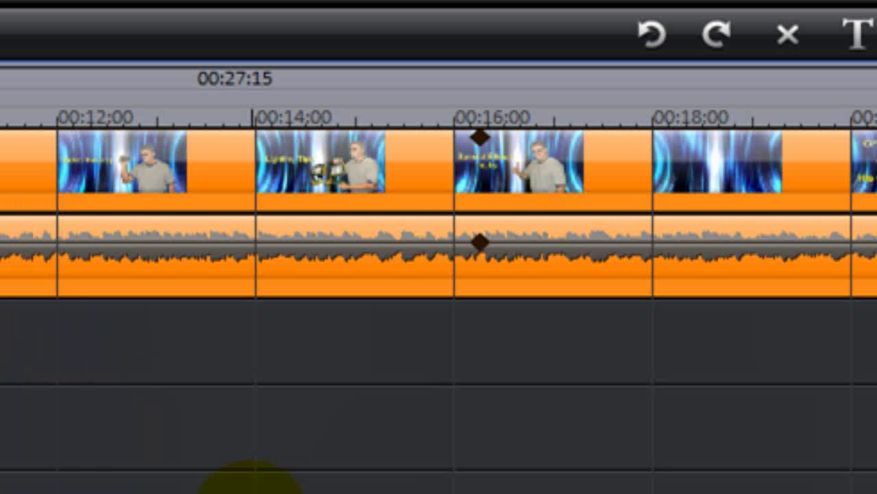
mouse_move(480, 244)
left_mouse_down()
mouse_move(479, 266)
mouse_move(479, 255)
left_mouse_up()
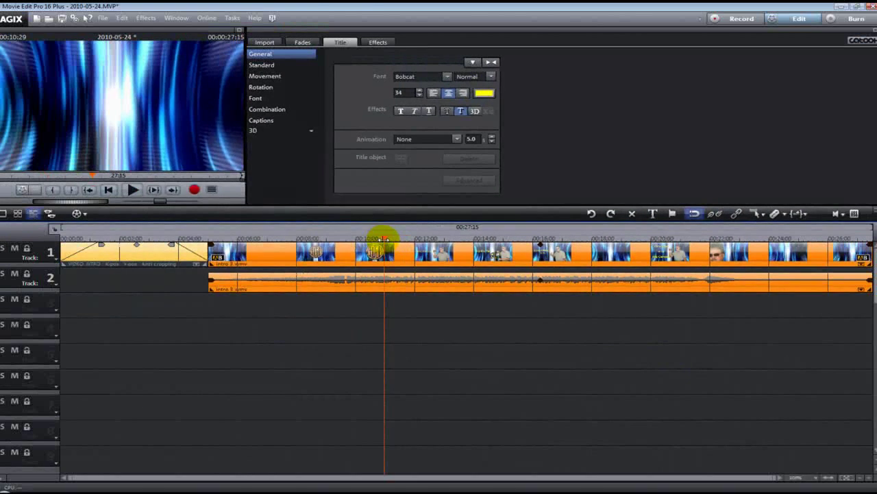
Trim the end of the intro 3.wmv clip so the movie length becomes 00:25:23
left_click_drag(384, 239, 677, 240)
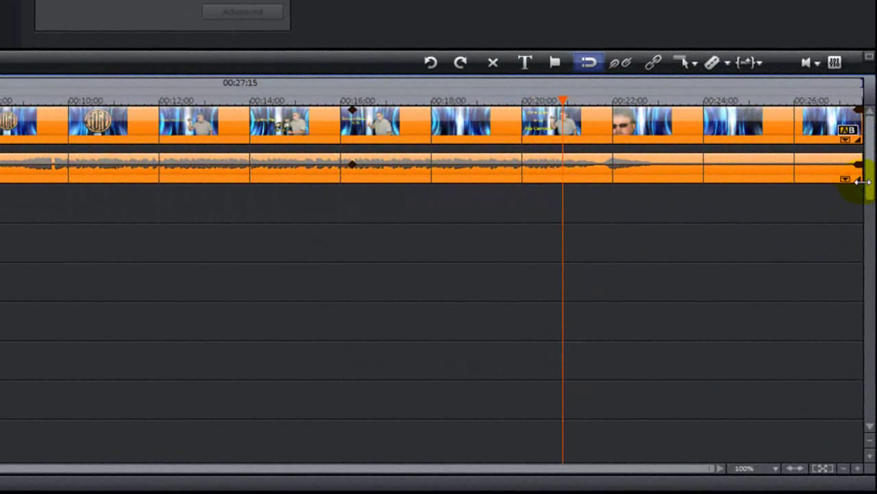
left_click_drag(862, 182, 782, 167)
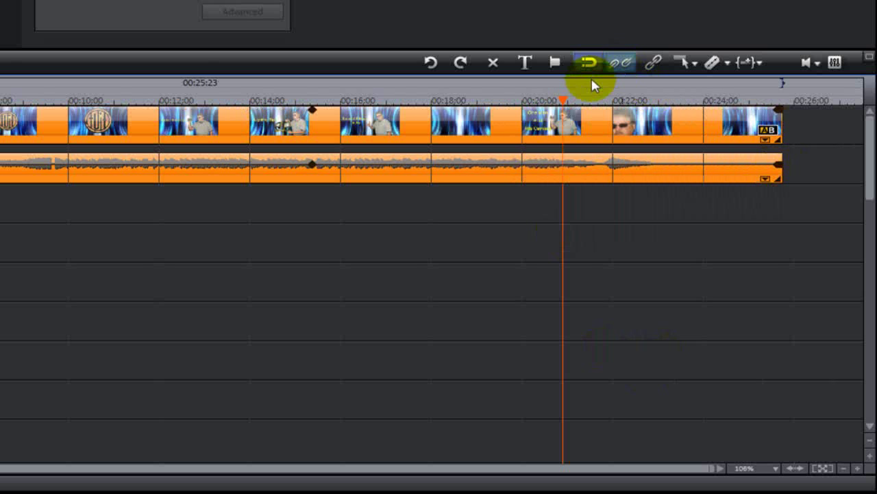
Split the intro 3.wmv clip at 00:18:00, delete the part after the cut, and fit the movie to the timeline width
left_click_drag(566, 102, 432, 95)
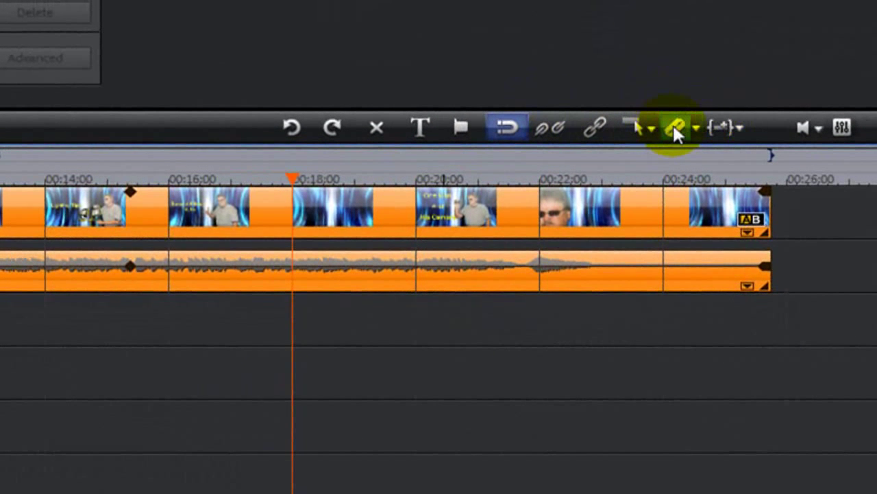
left_click(678, 124)
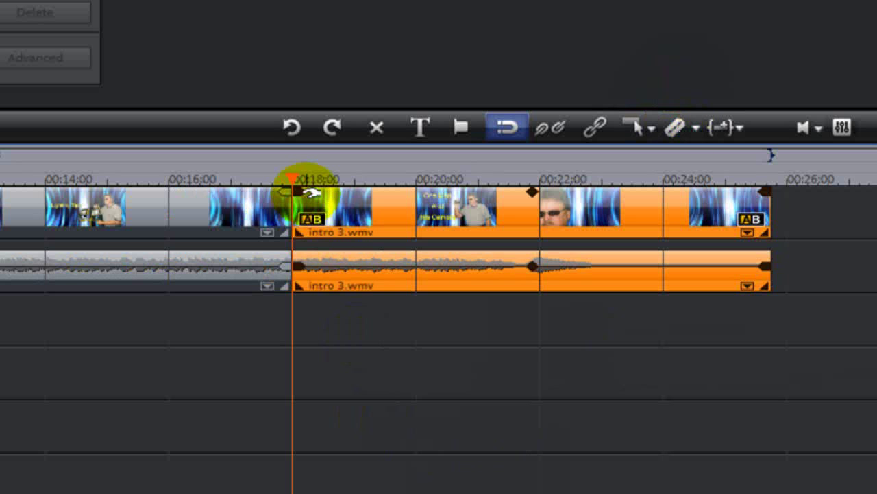
left_click_drag(312, 192, 385, 217)
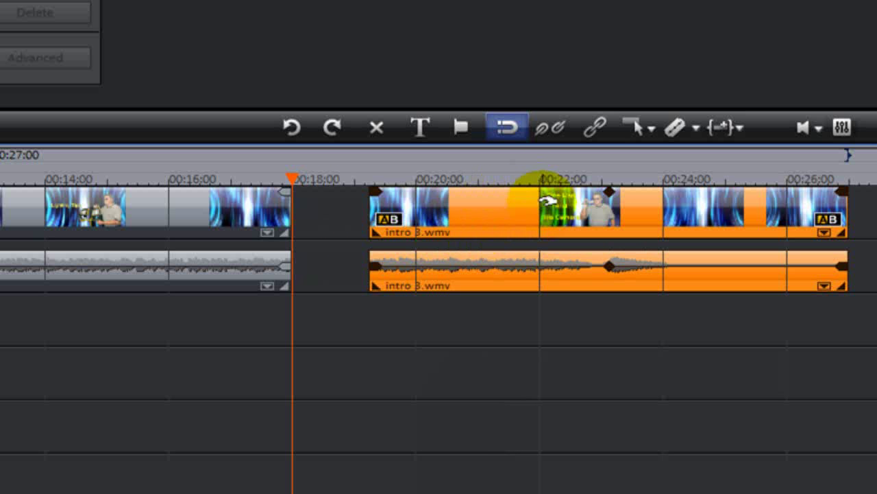
key("Delete")
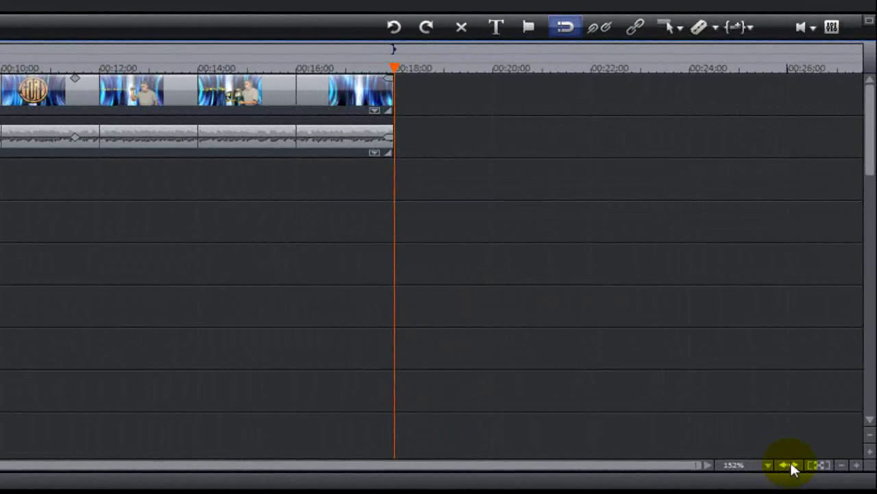
left_click(792, 466)
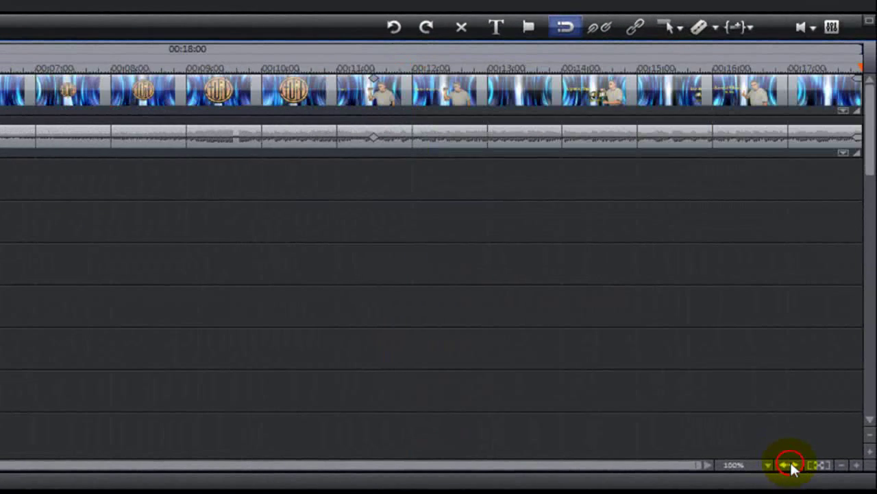
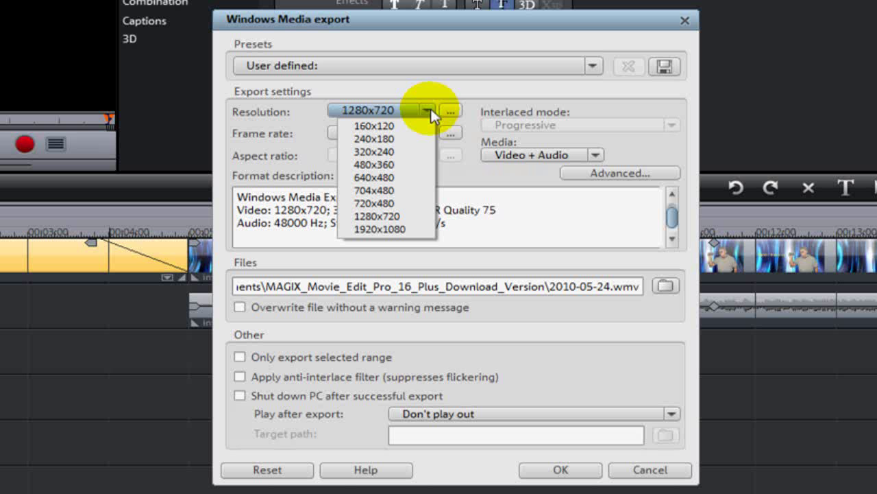
Set the Windows Media export resolution to 1280x720 and the output file to VIDEO BASICS WITH MEP on the Desktop
left_click(403, 216)
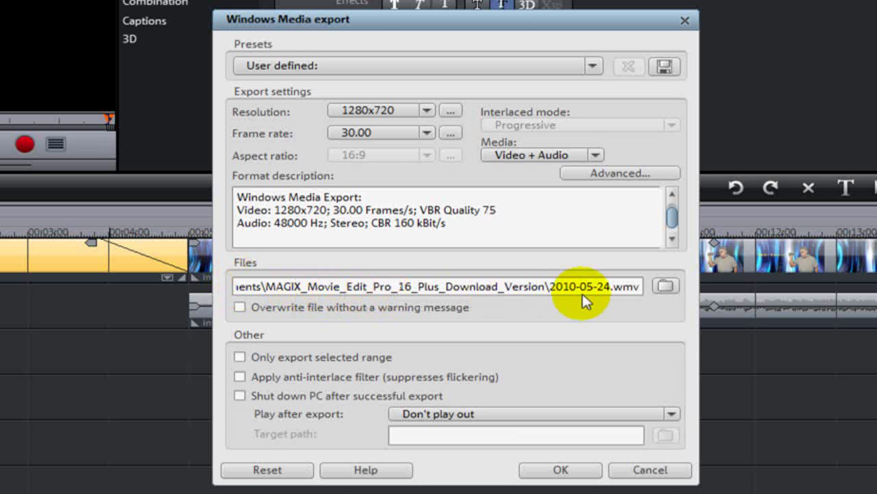
left_click(666, 286)
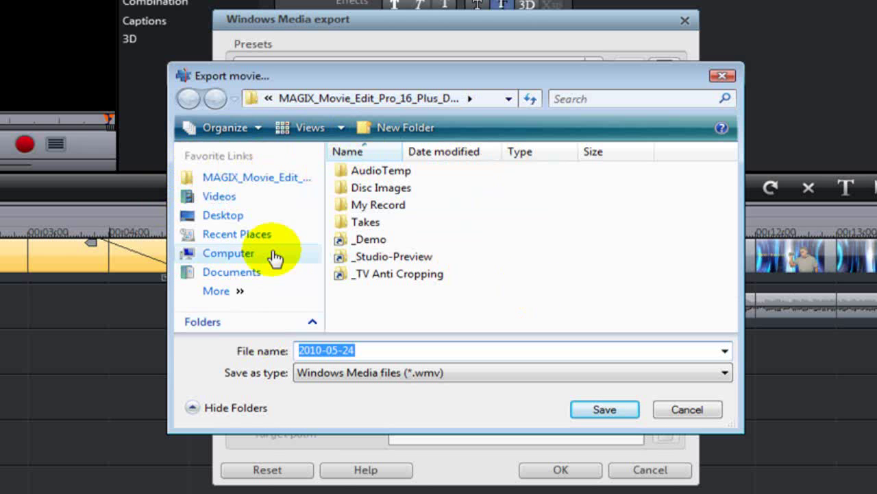
left_click(224, 257)
left_click(223, 216)
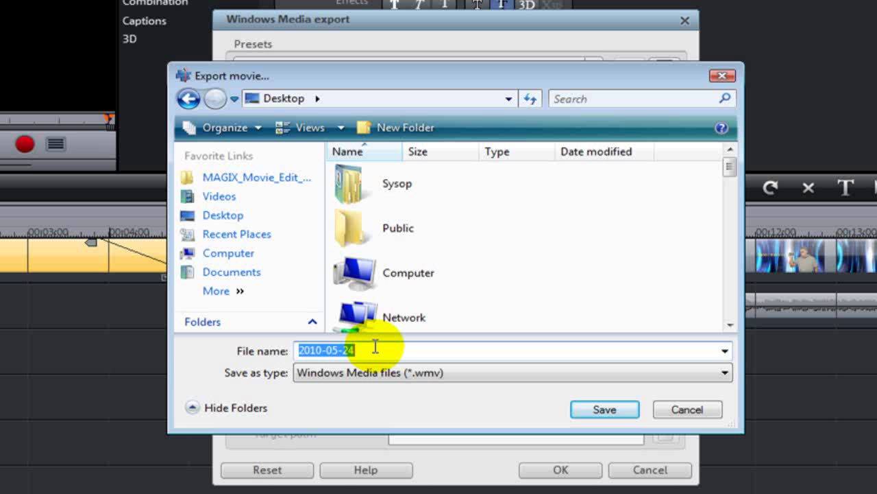
type("VIDEO BA")
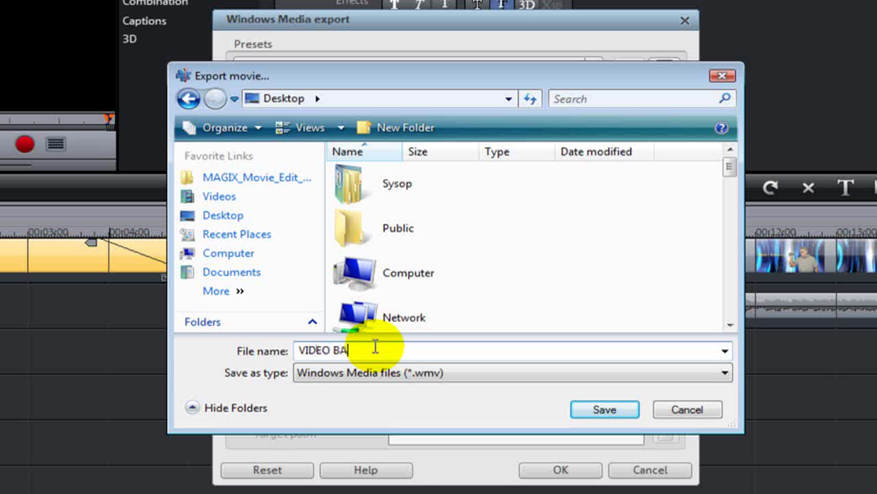
type("SICE")
type("S WITH MEP")
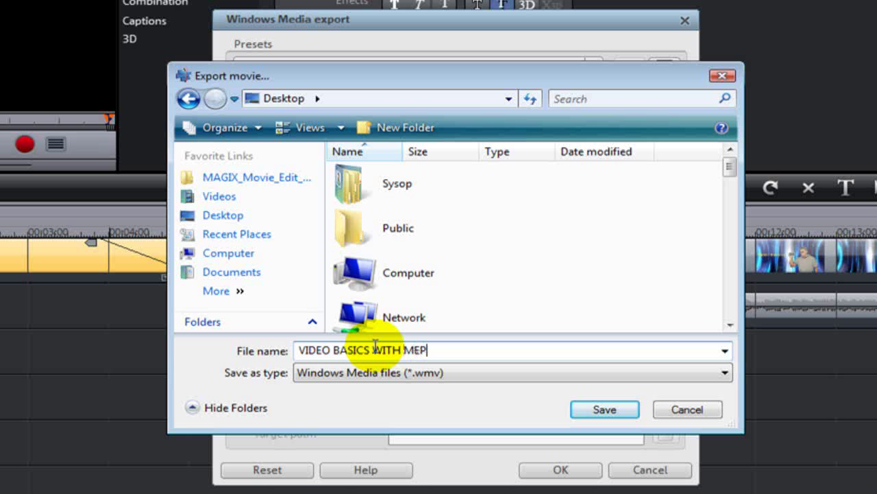
left_click(595, 410)
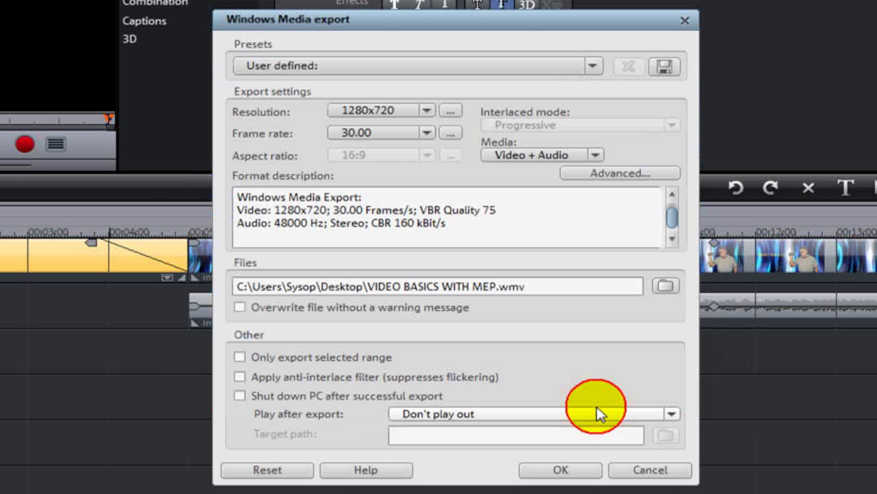
Enable exporting only the selected range and the anti-interlace filter, and confirm the Windows Media export
left_click(240, 358)
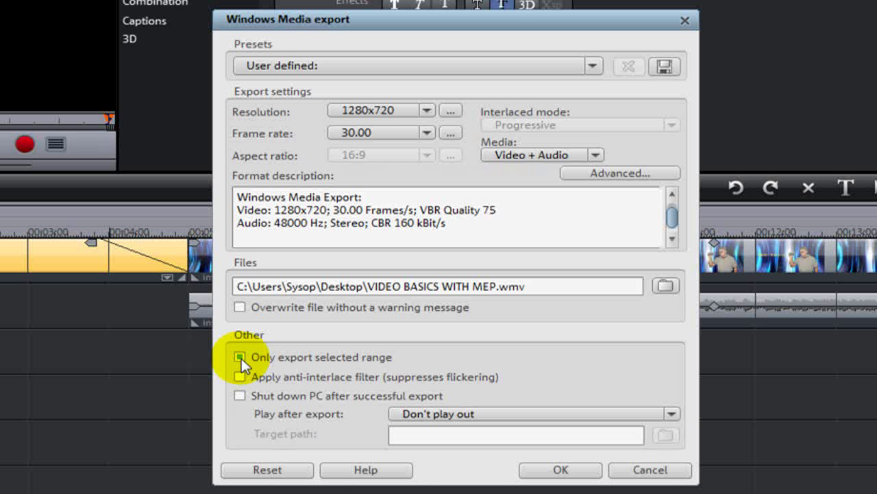
left_click(240, 357)
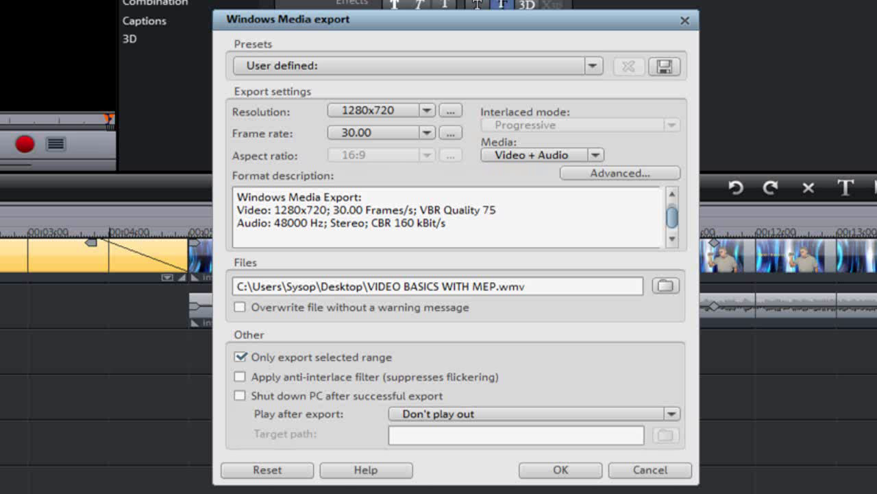
left_click(239, 376)
left_click(566, 478)
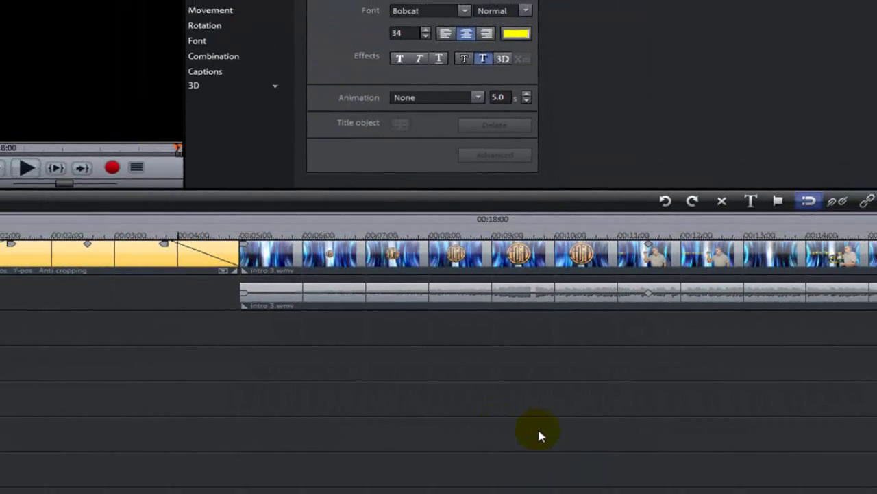